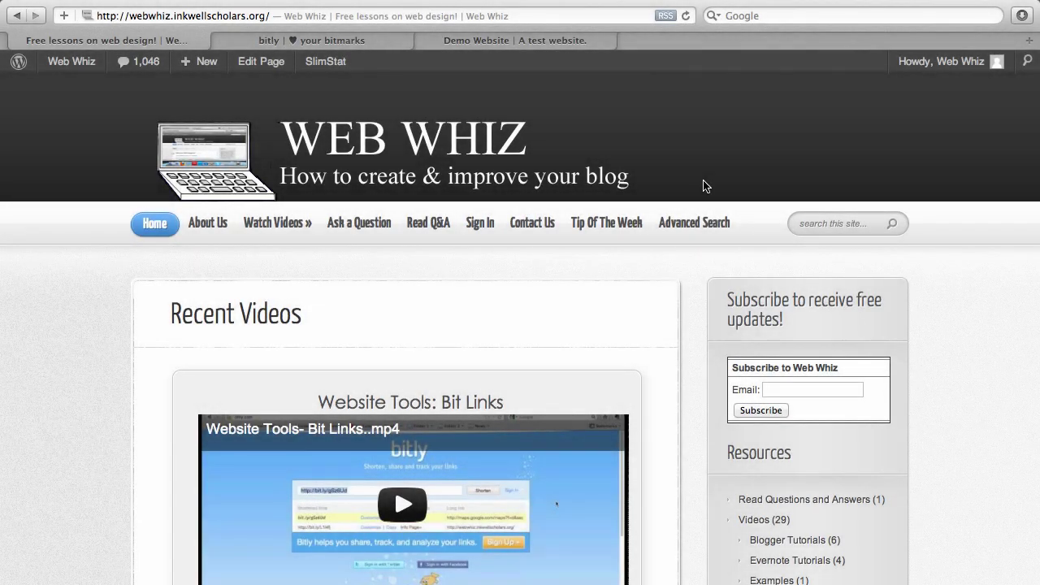
Examine the bitly home page down to its link-shortening field, and return to the Web Whiz site
click(253, 40)
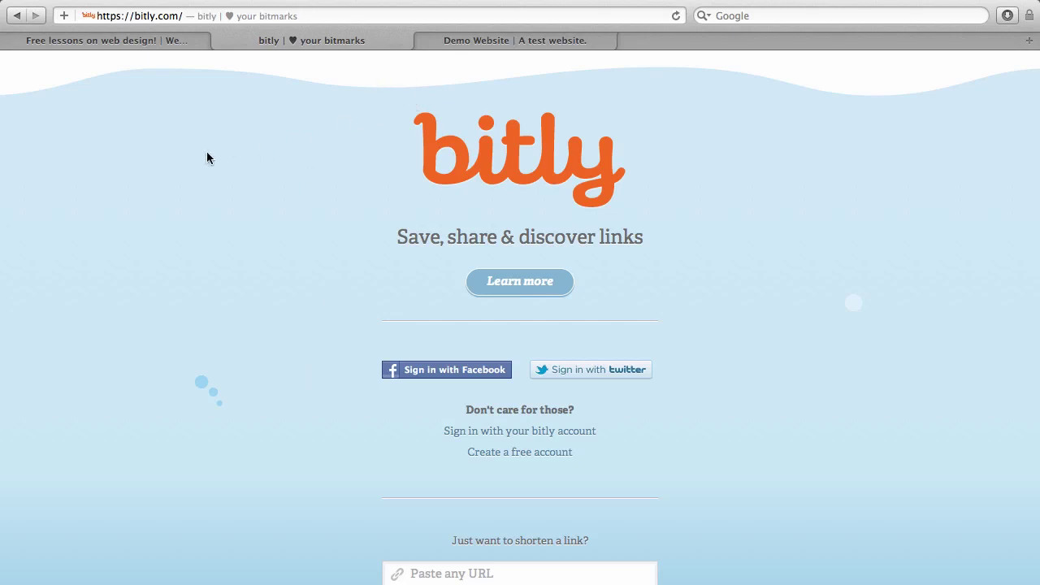
scroll(207, 151, down, 2)
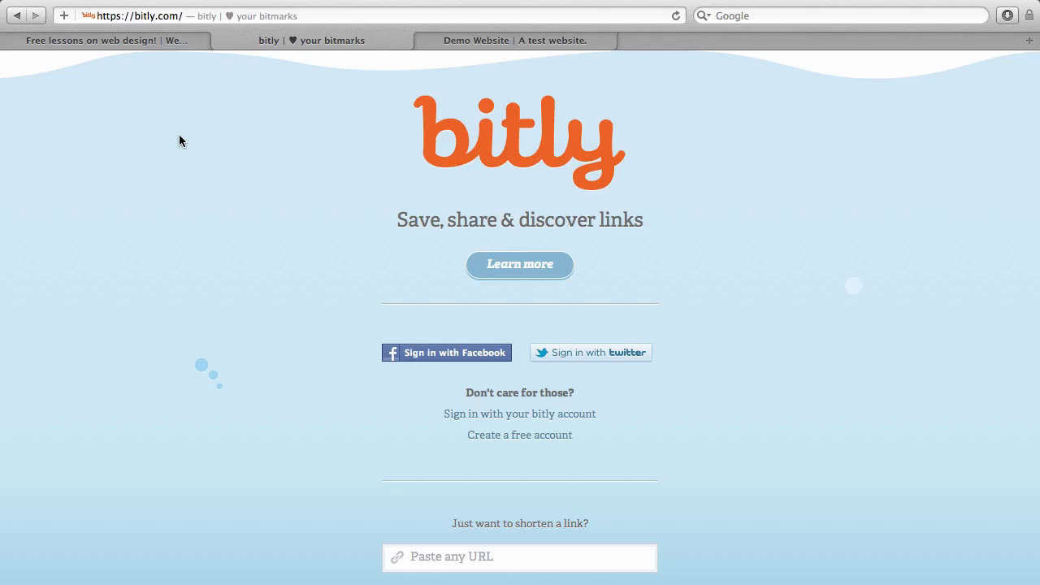
click(166, 42)
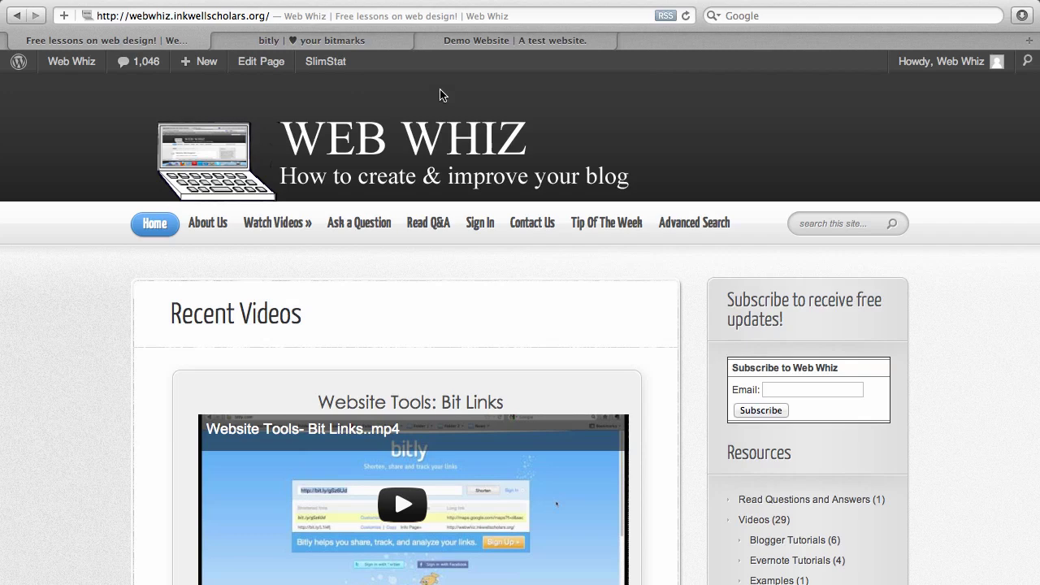
Open the demo website's WordPress dashboard, go to the Pretty Link links page and read the permalink configuration notice
click(511, 42)
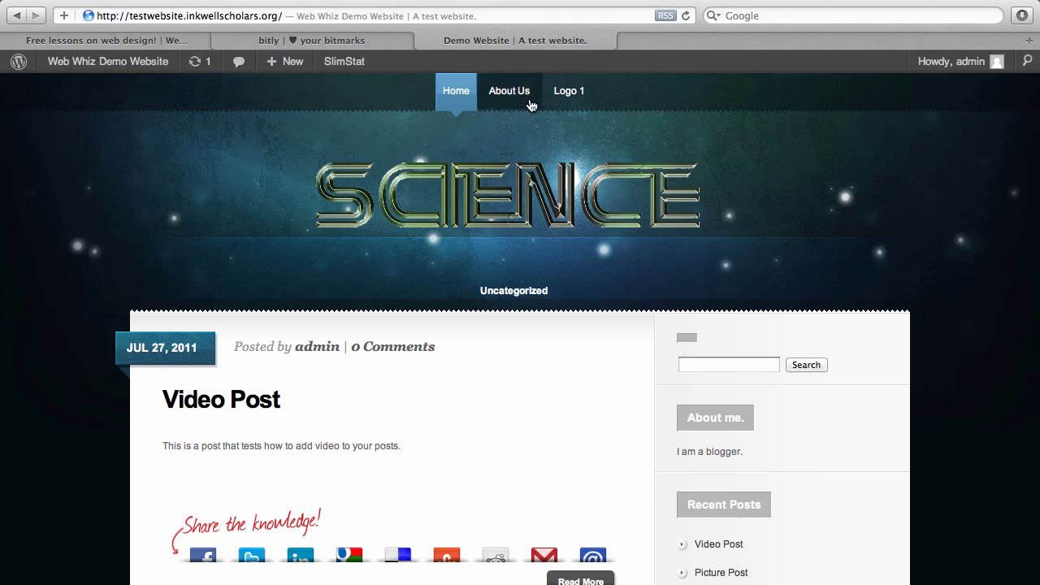
click(120, 70)
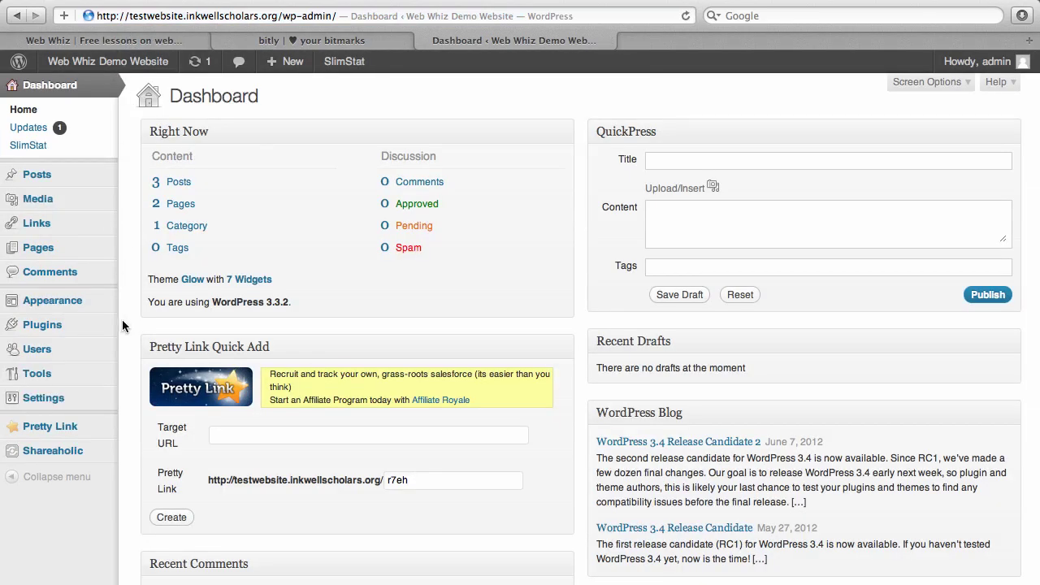
mouse_move(65, 426)
click(48, 429)
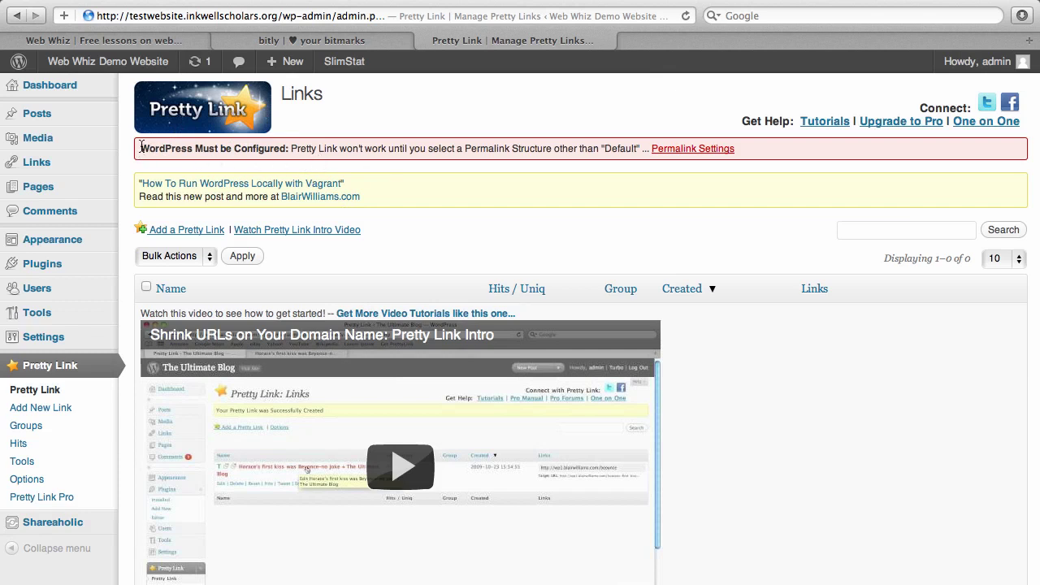
drag(141, 147, 739, 147)
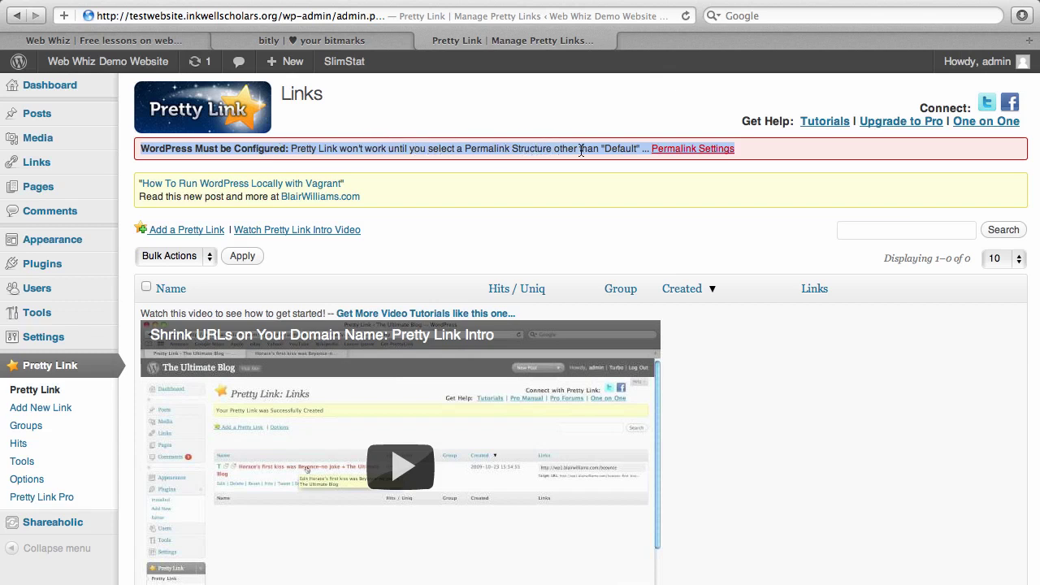
click(675, 238)
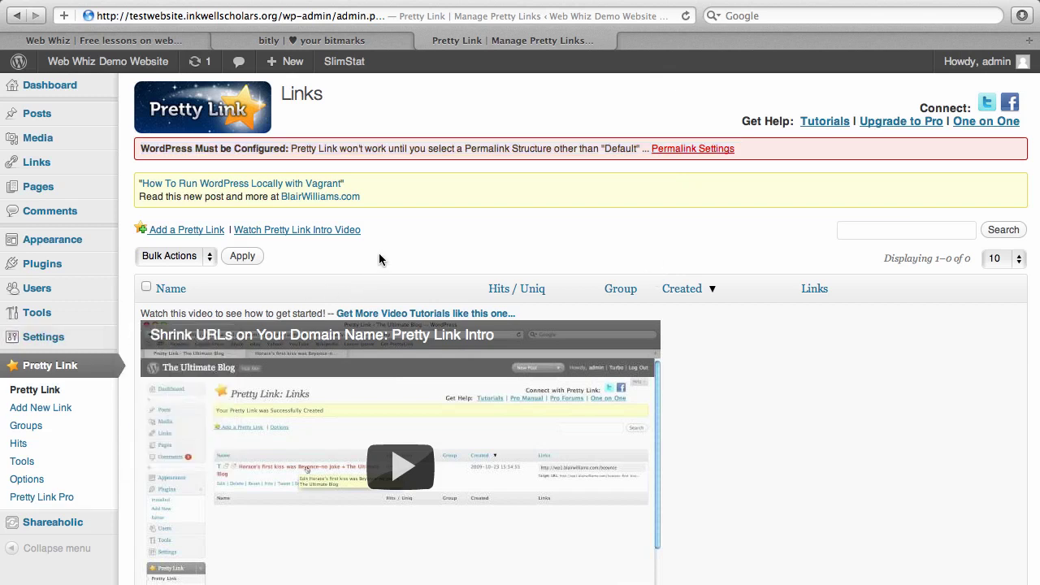
Change the site's permalink structure to Day and name and save the settings
click(714, 151)
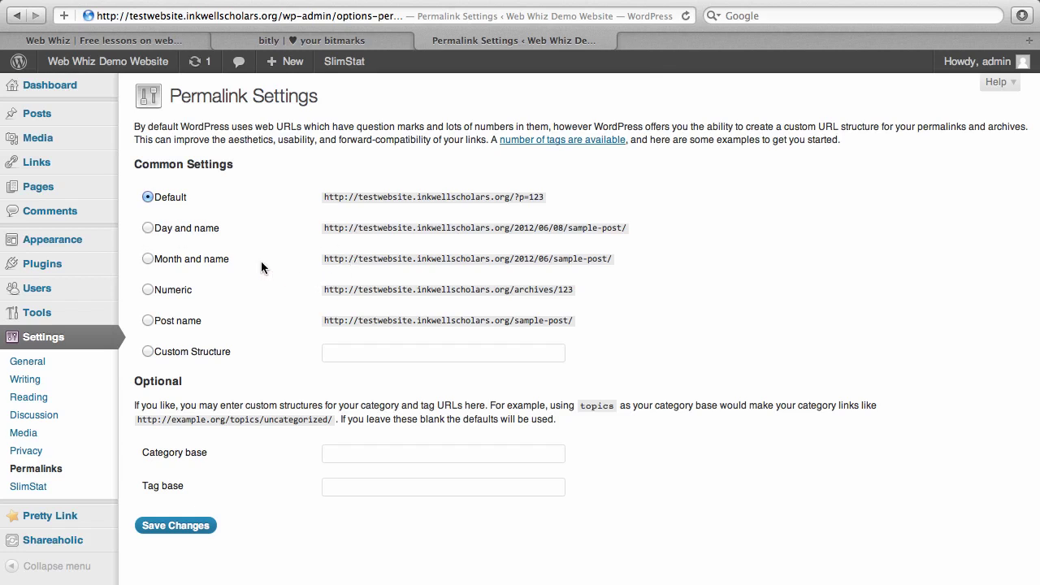
click(148, 229)
click(150, 353)
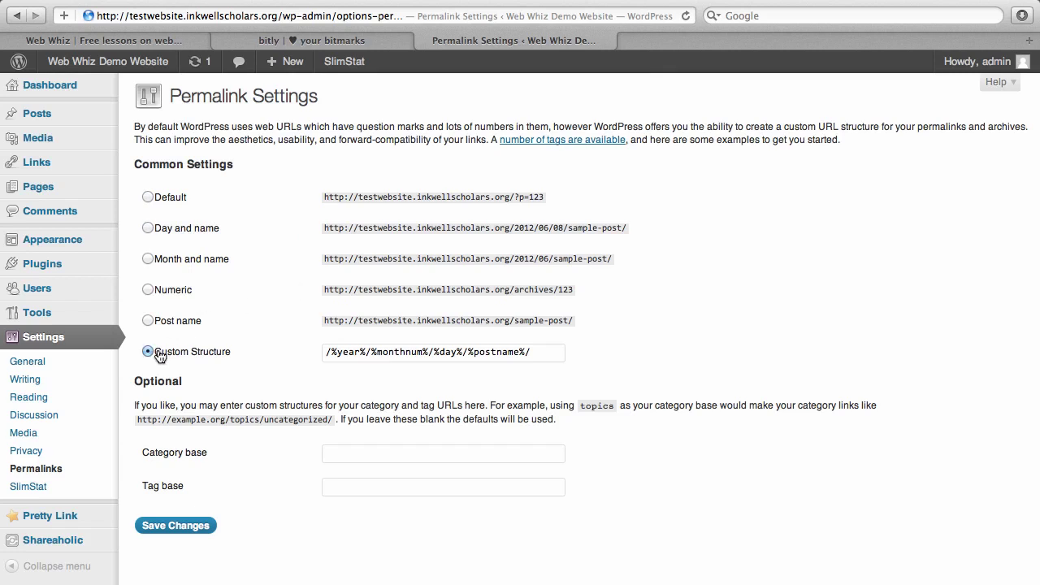
click(149, 228)
click(172, 527)
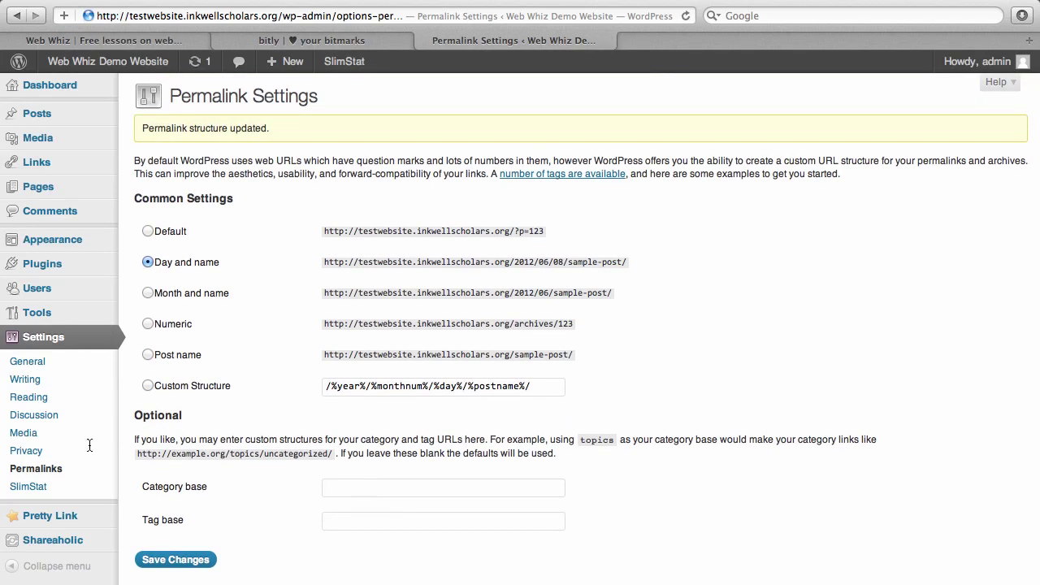
click(35, 515)
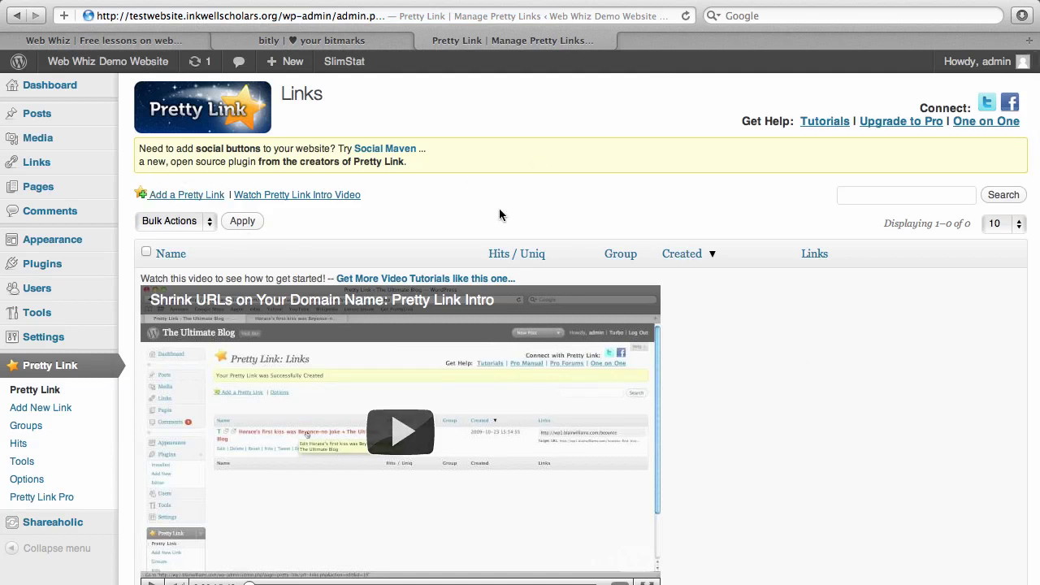
click(169, 194)
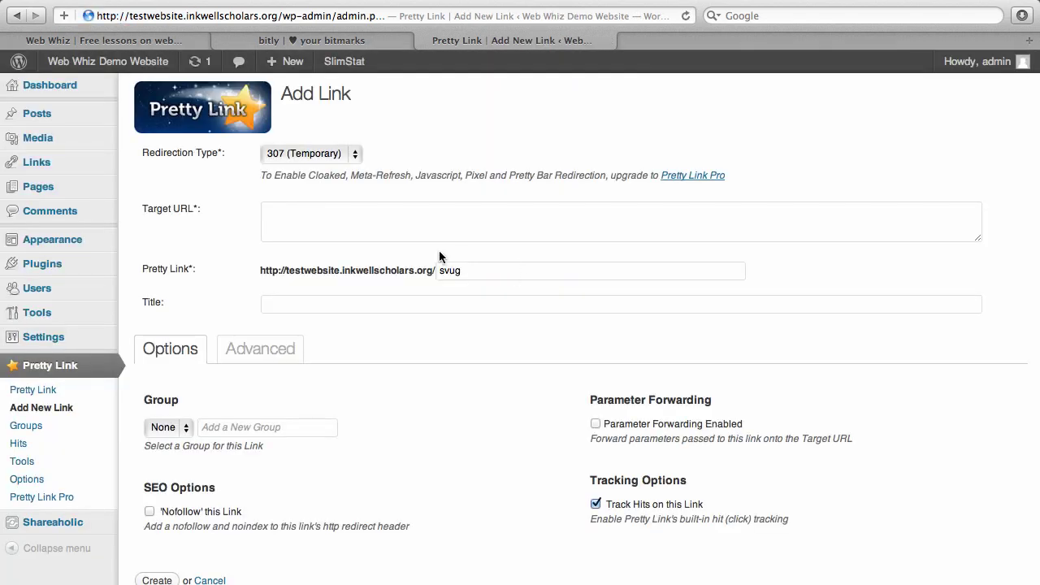
click(127, 42)
click(158, 16)
key(super+c)
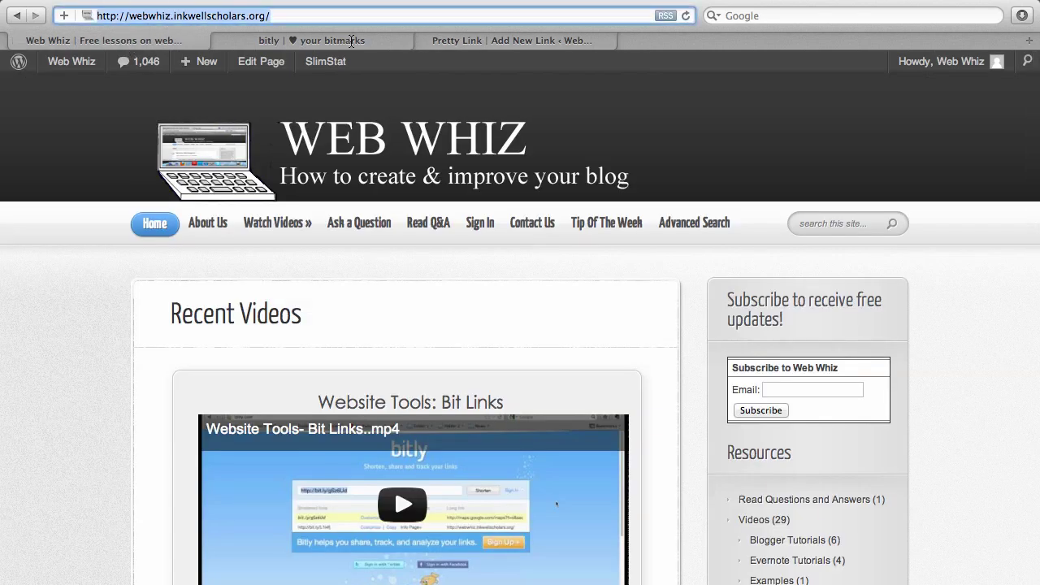
click(507, 44)
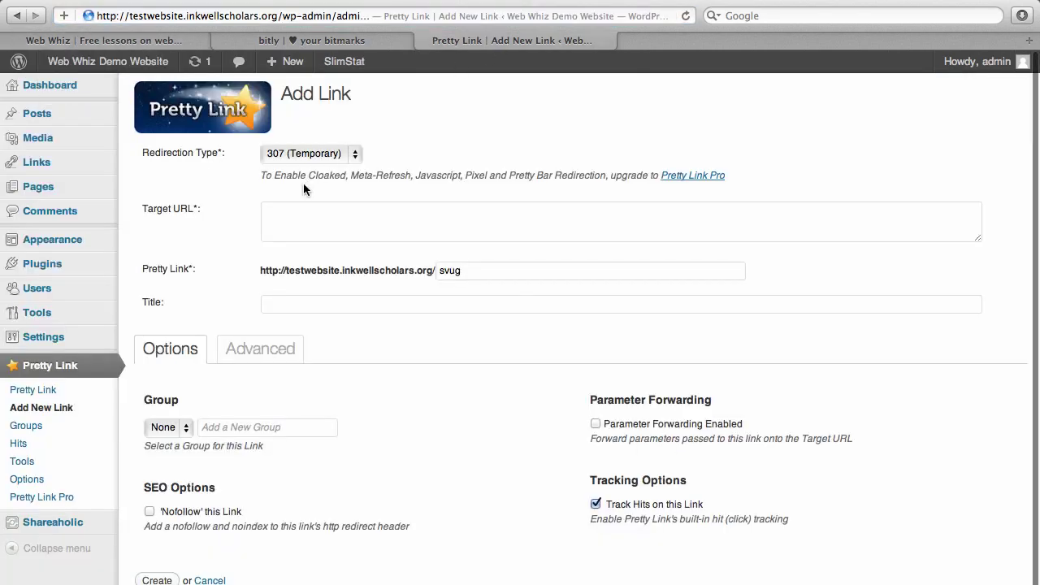
click(290, 205)
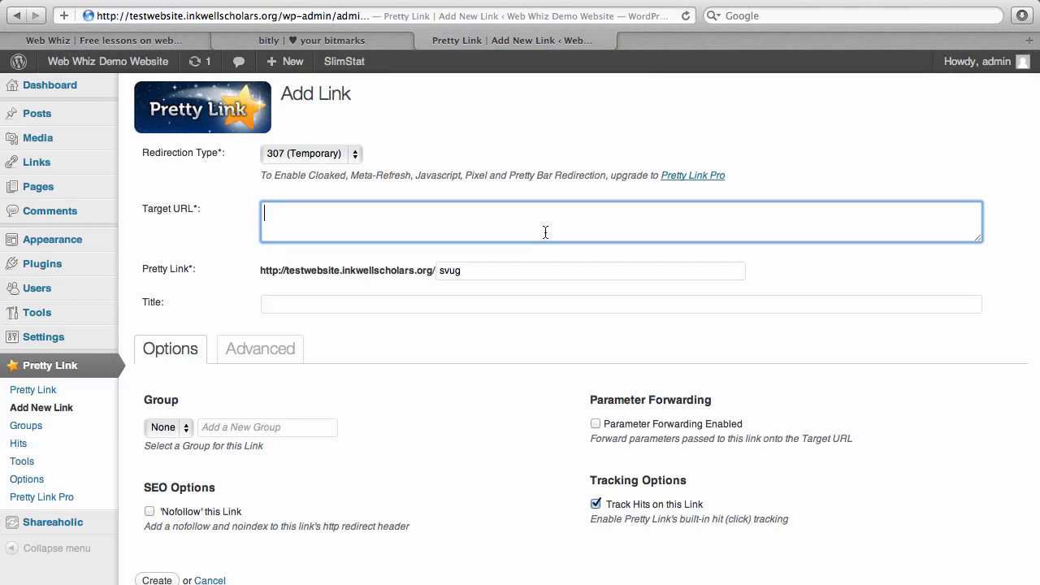
key(super+v)
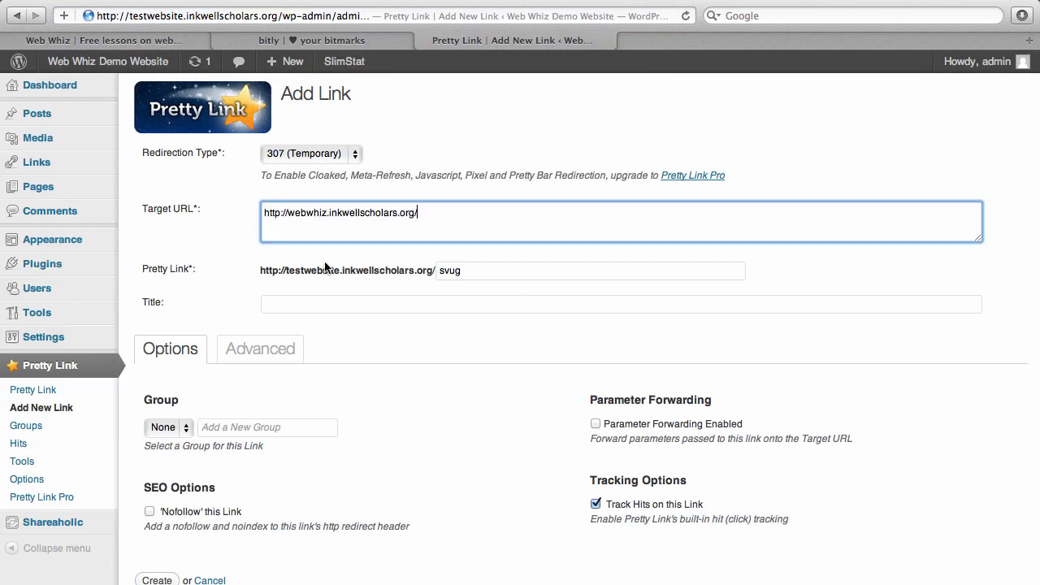
Set the pretty link's ending to "webwhiz" and create the link
key(Tab)
key(BackSpace)
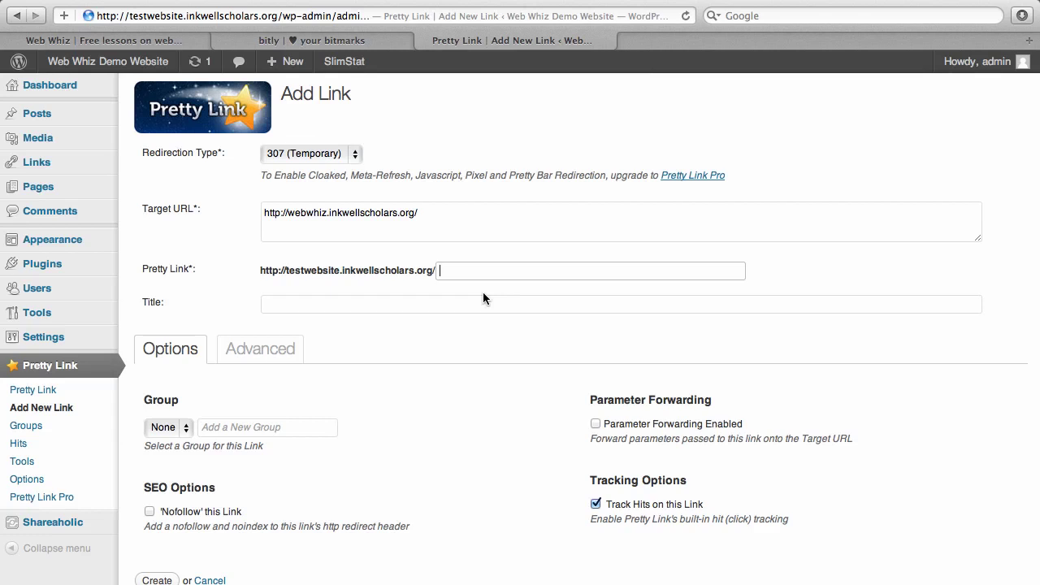
text(webwhiz)
click(433, 218)
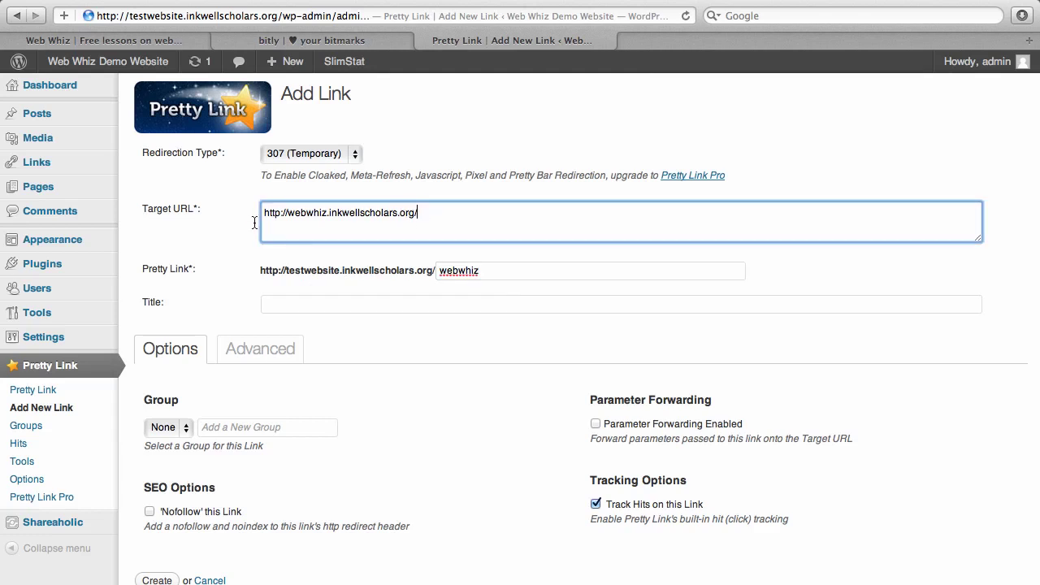
key(super+a)
click(536, 224)
scroll(469, 358, down, 1)
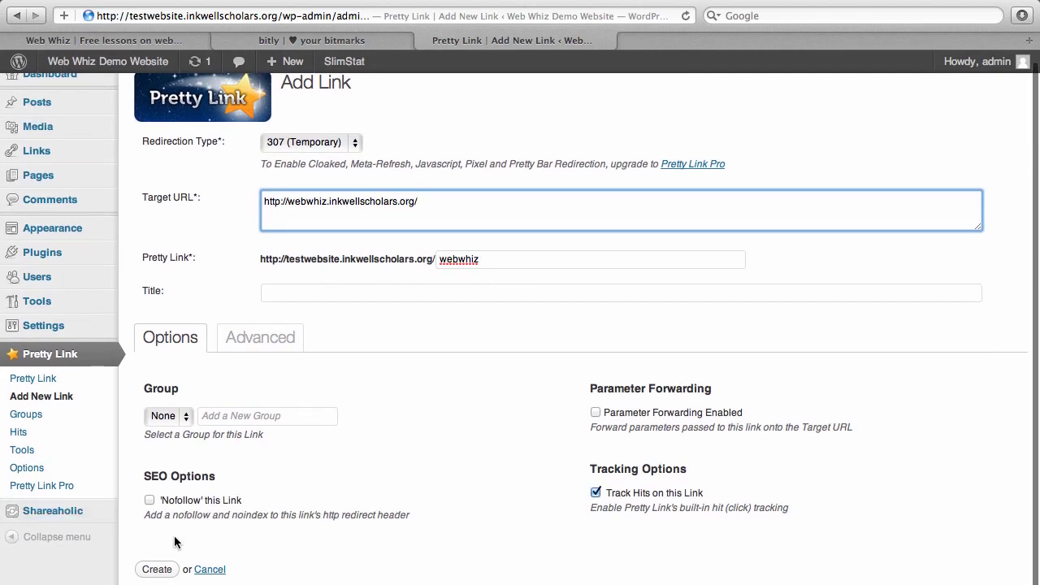
click(156, 569)
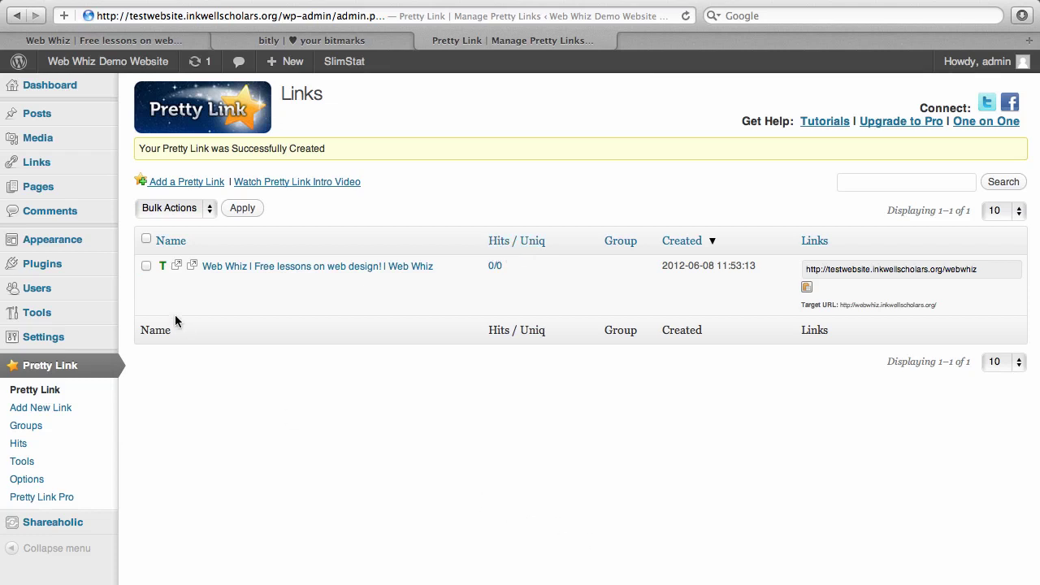
mouse_move(370, 62)
click(931, 271)
key(super+c)
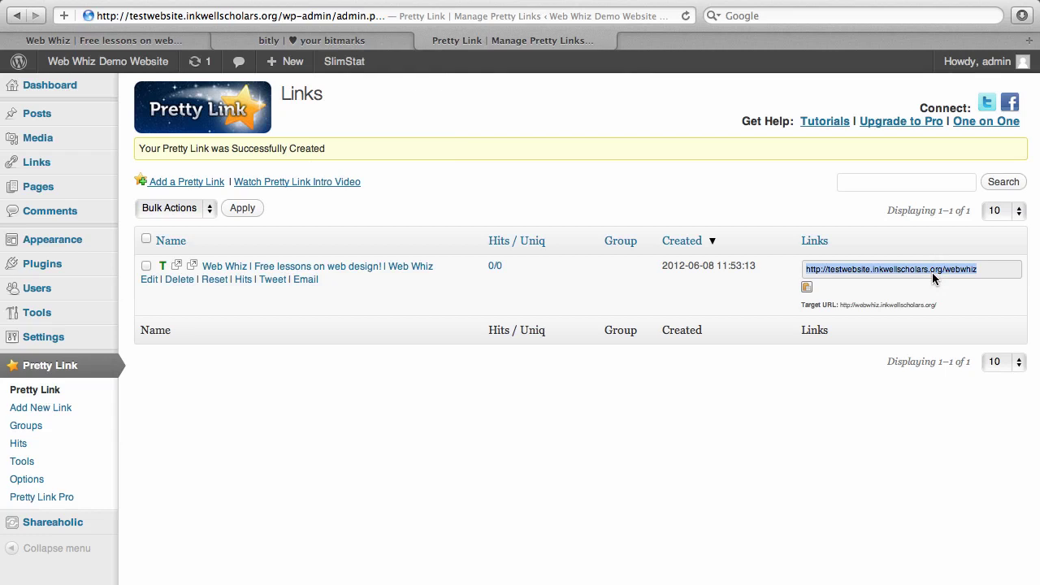
click(370, 16)
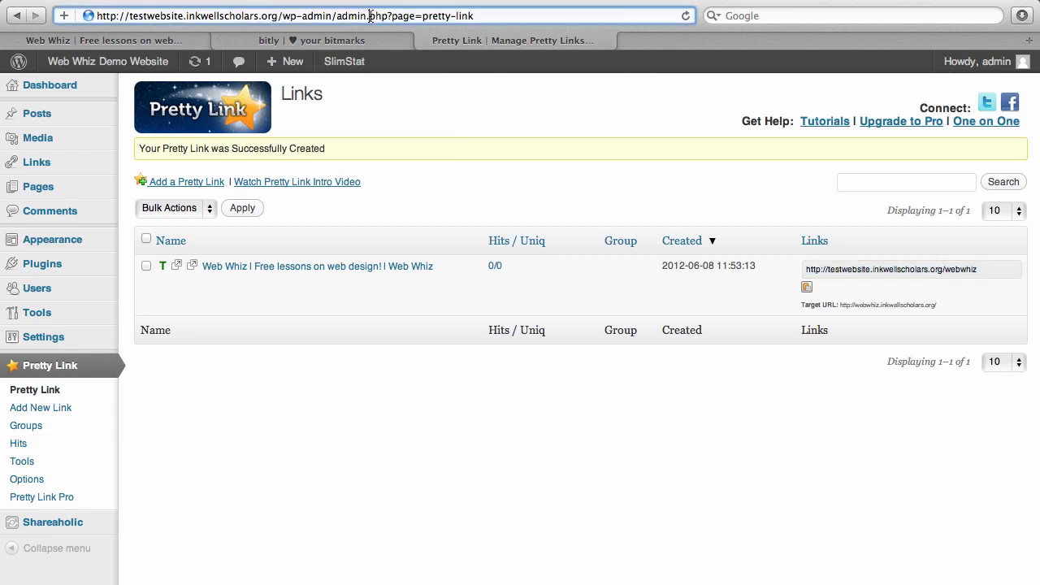
key(super+v)
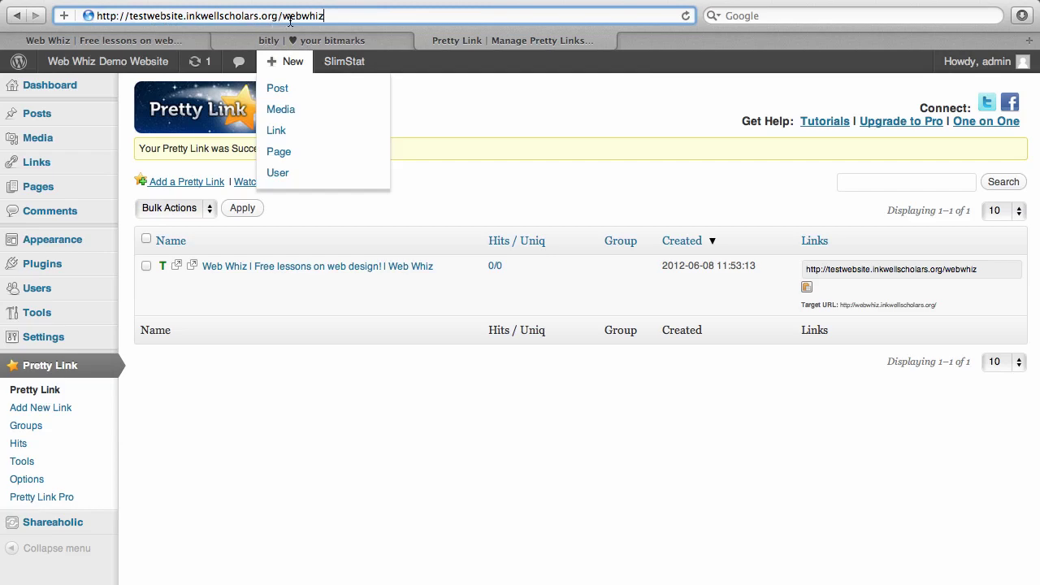
key(Return)
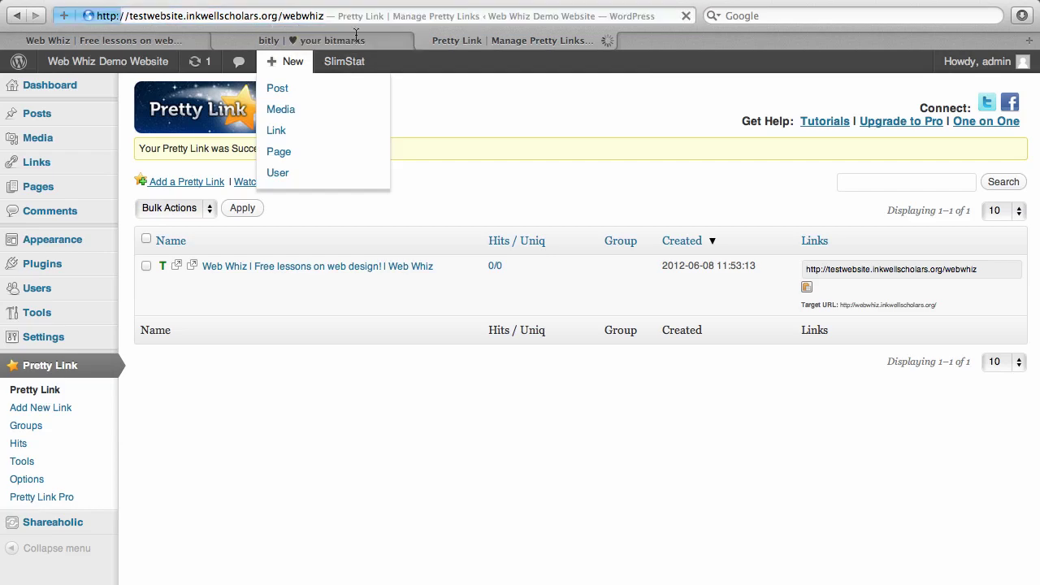